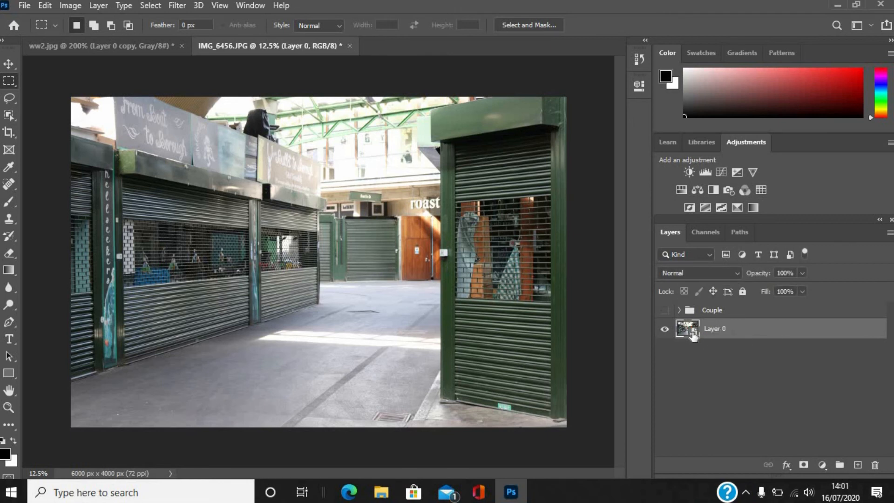
Step: In a Camera Raw filter on Layer 0, set Temperature +12, Contrast +21, Highlights -76, Shadows +14, Whites -46 and Blacks +7
left_click(177, 9)
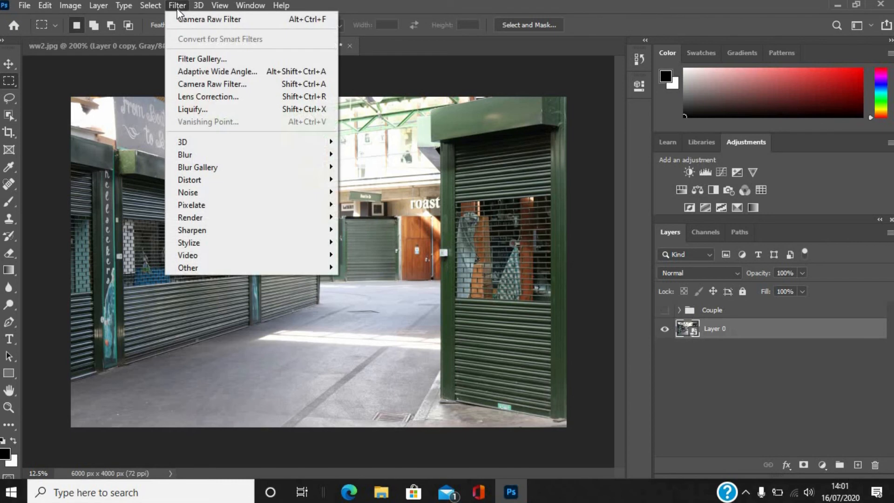
left_click(211, 83)
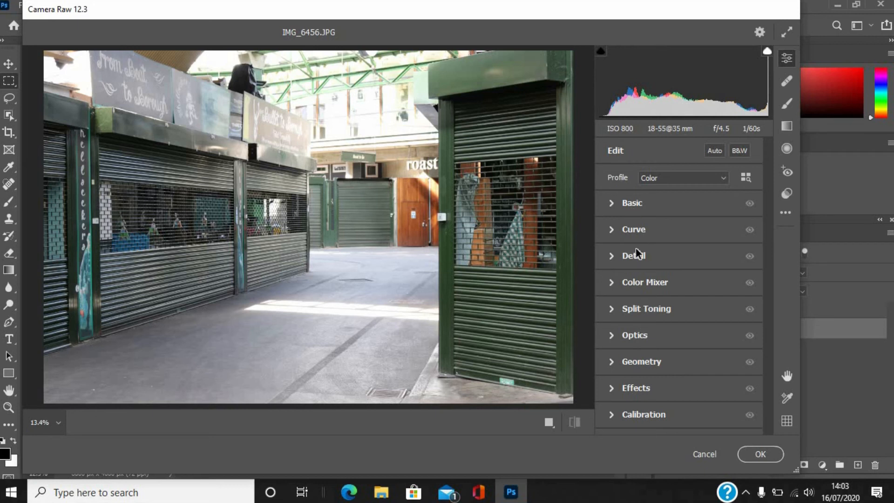
left_click(612, 206)
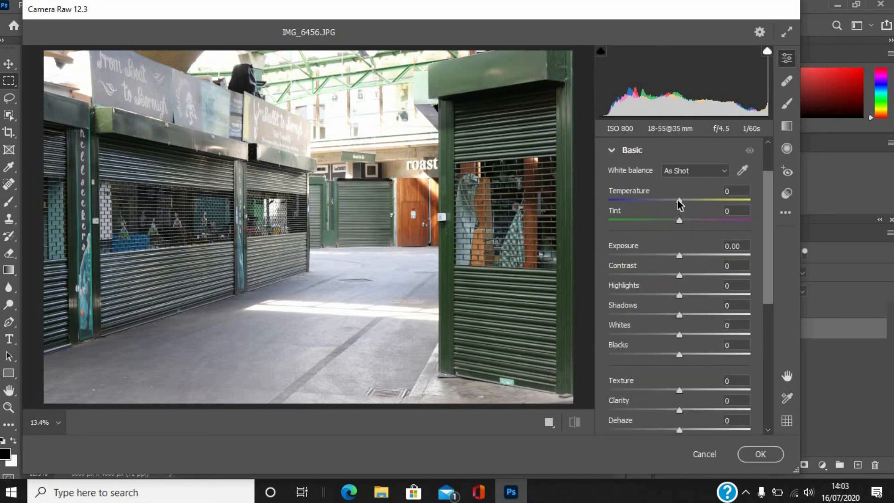
left_click_drag(679, 202, 688, 201)
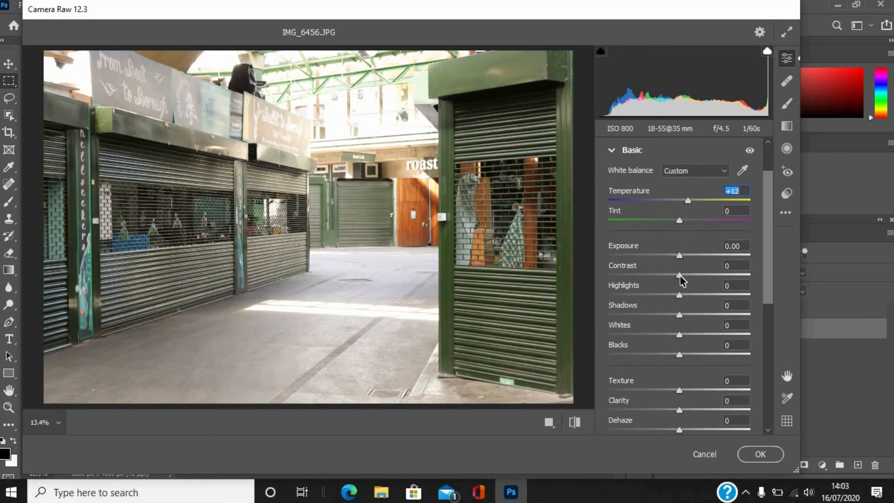
left_click_drag(680, 275, 625, 300)
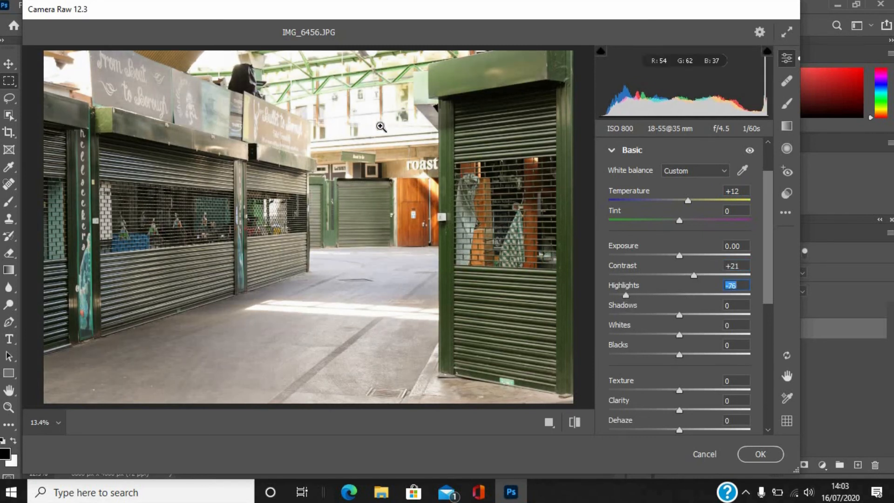
left_click_drag(679, 315, 684, 355)
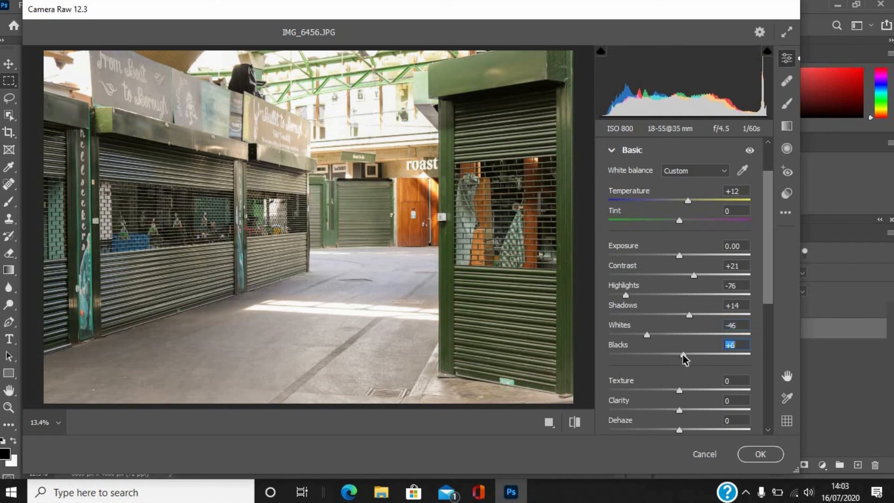
Step: Set Texture to +11, Clarity to -10 and Vibrance to +20 in the Camera Raw filter
scroll(770, 291, "down", 2)
scroll(771, 314, "down", 2)
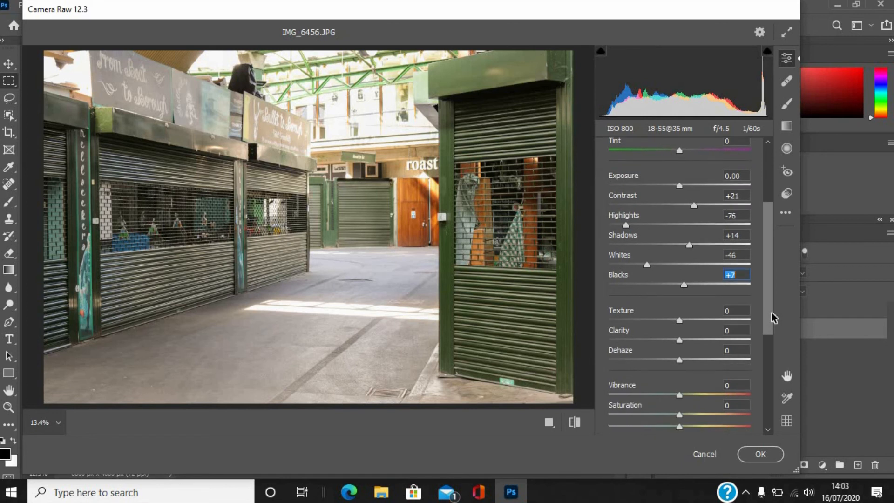
left_click(683, 317)
left_click_drag(683, 318, 672, 337)
left_click(680, 336)
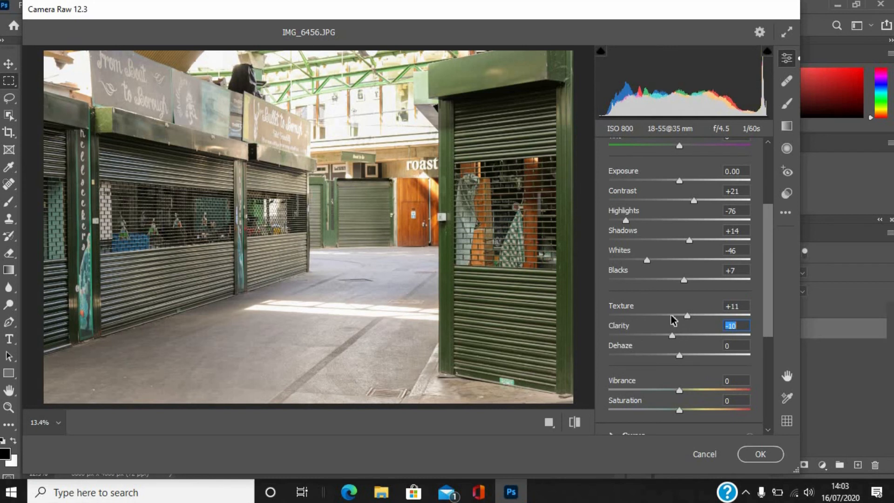
scroll(768, 272, "down", 3)
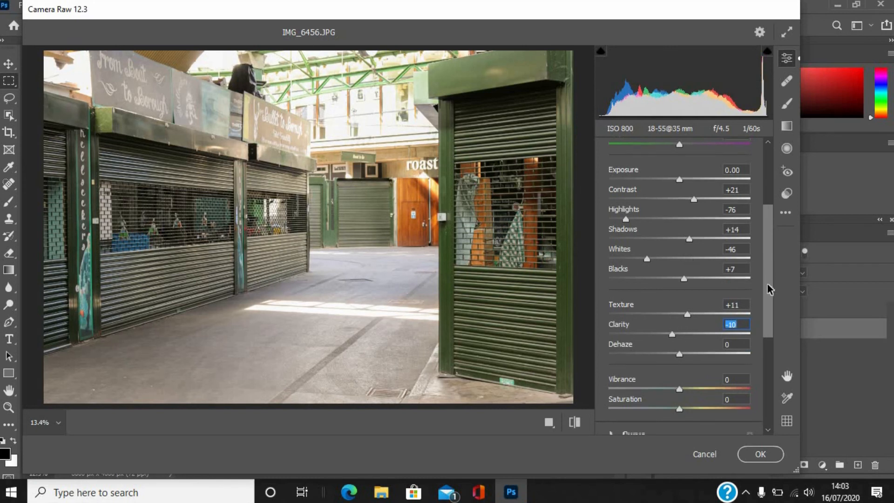
left_click_drag(681, 327, 696, 327)
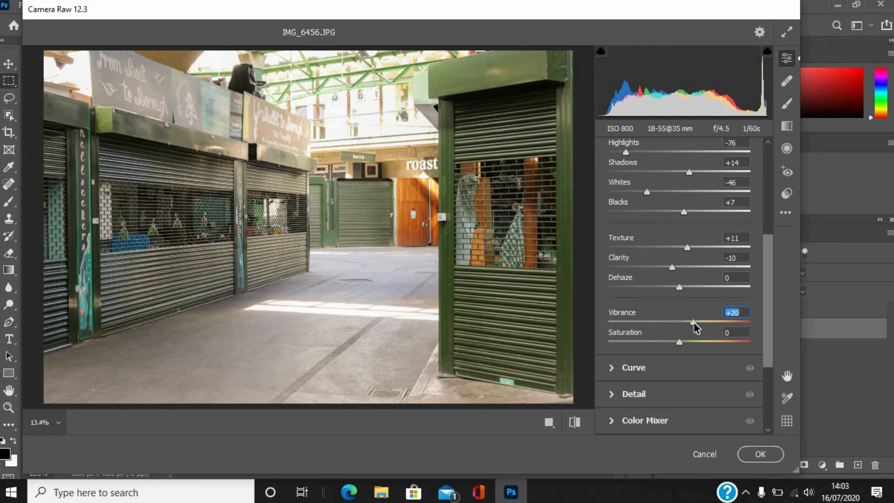
Step: Shape the Camera Raw point curve into a gentle S with raised highlights and lowered shadows, and apply the filter
left_click(612, 368)
scroll(765, 276, "down", 5)
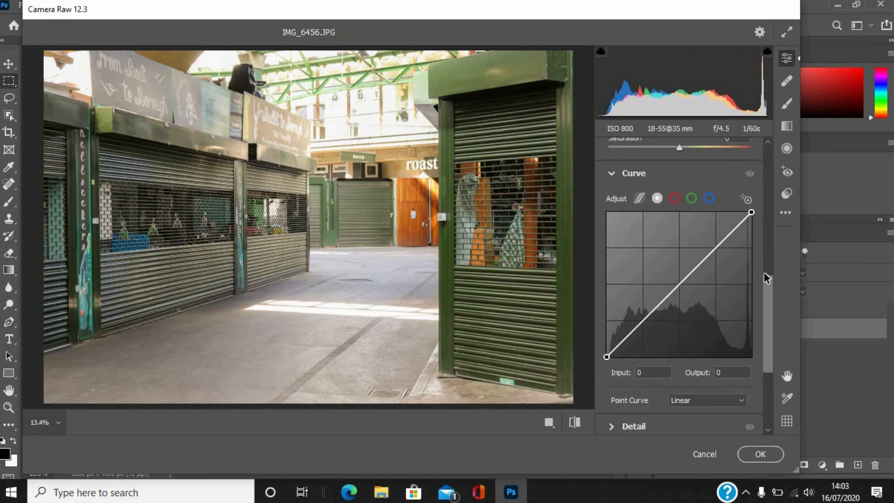
left_click(643, 321)
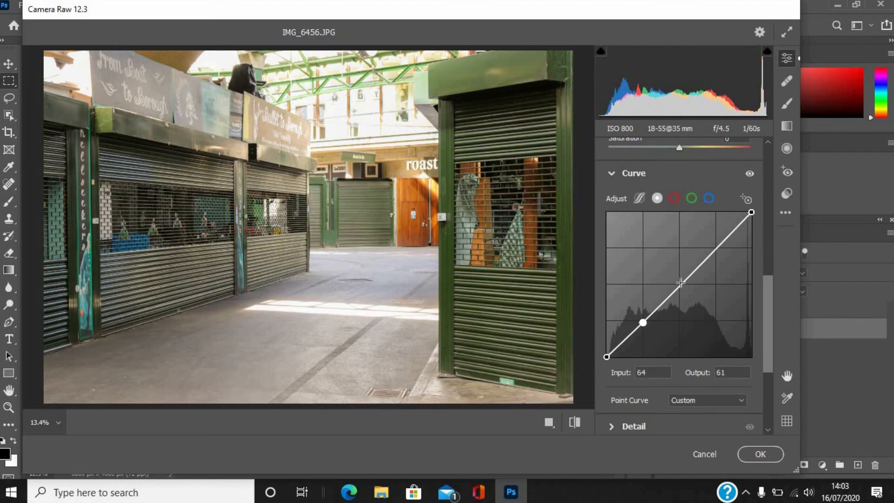
left_click(681, 285)
left_click(718, 249)
left_click_drag(717, 250, 717, 242)
left_click(643, 323)
left_click_drag(643, 323, 644, 330)
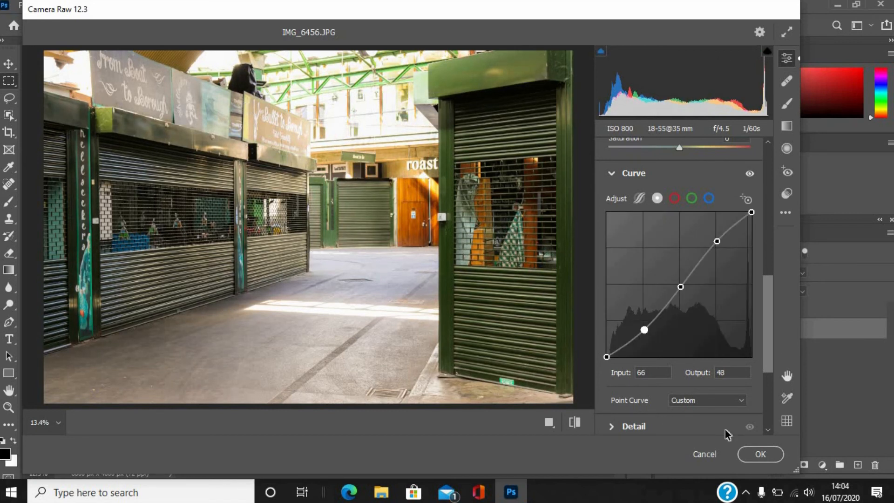
left_click(756, 455)
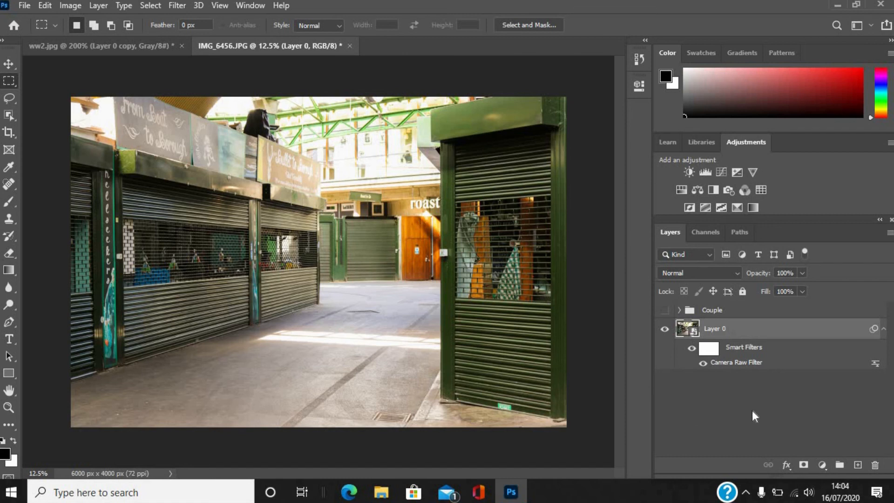
Step: Duplicate Layer 0, renaming the original layer C and the copy BW
left_click_drag(773, 333, 858, 469)
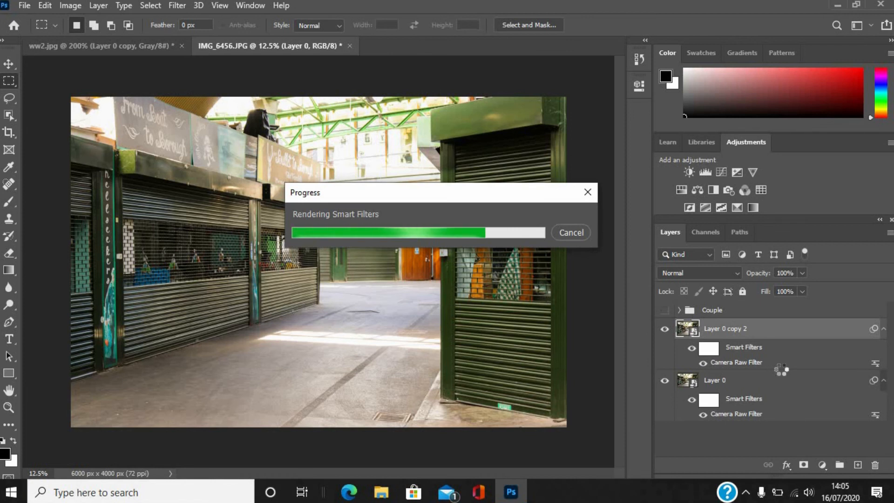
double_click(719, 381)
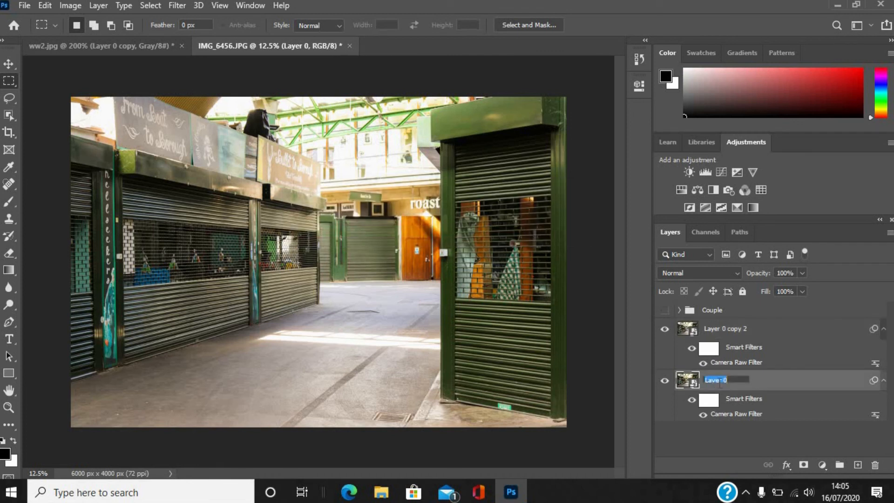
type("C")
double_click(730, 330)
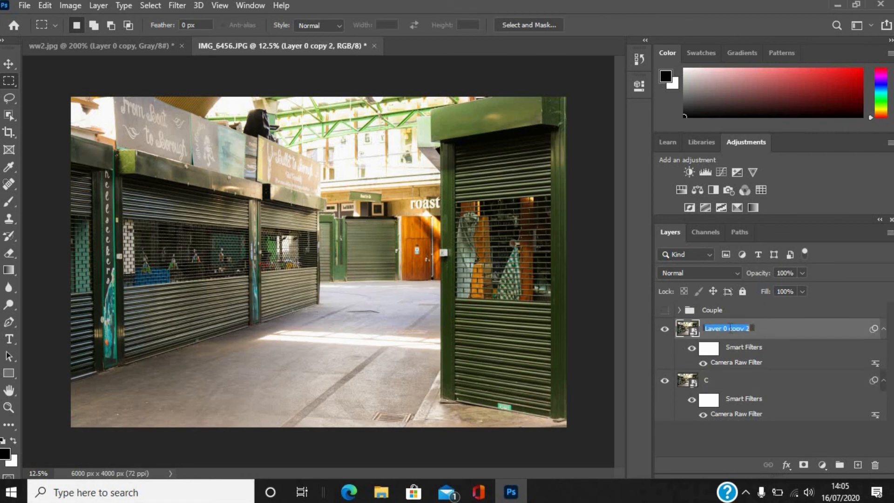
type("BW")
key("Return")
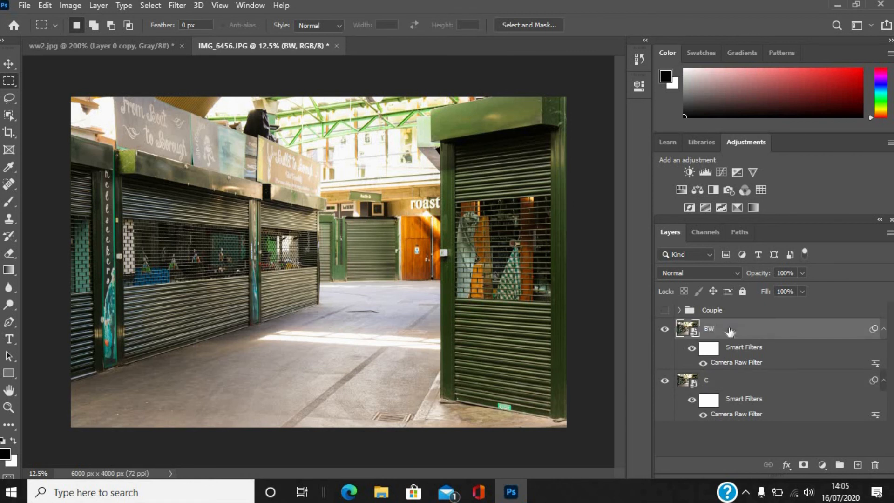
Step: Add a Black & White adjustment with Auto values above the BW layer and clip it to that layer
left_click(823, 465)
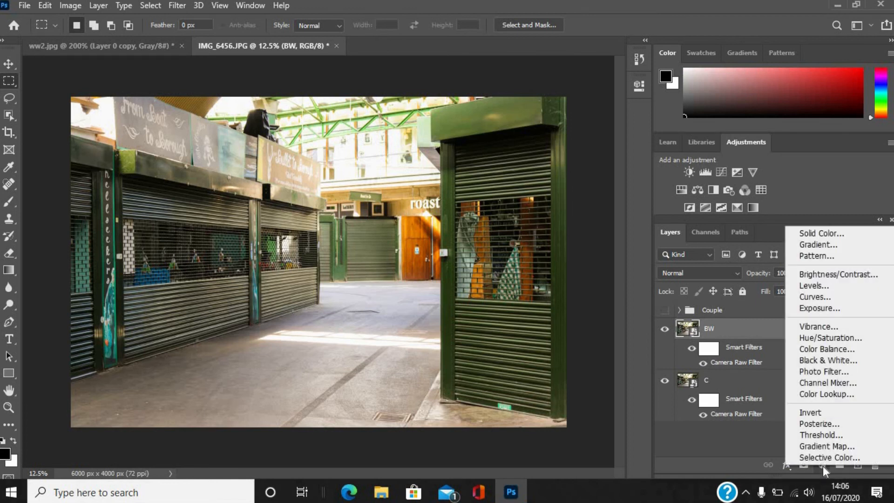
left_click(829, 360)
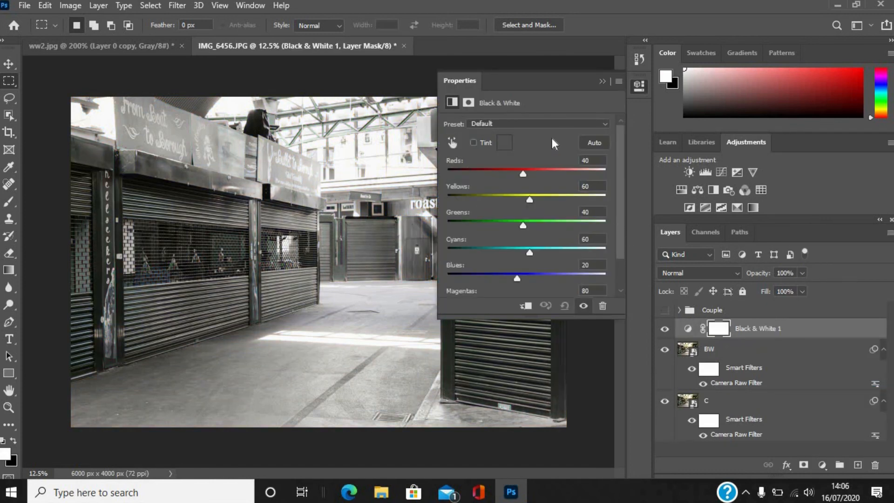
left_click(590, 143)
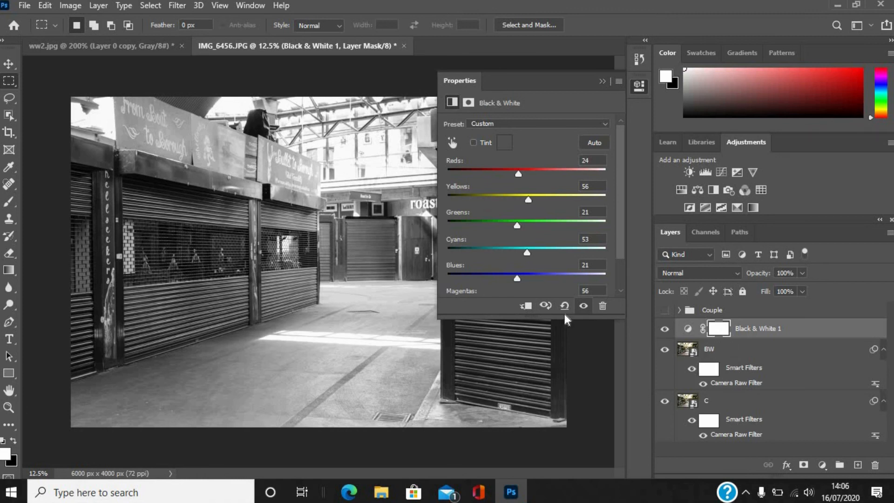
left_click(527, 307)
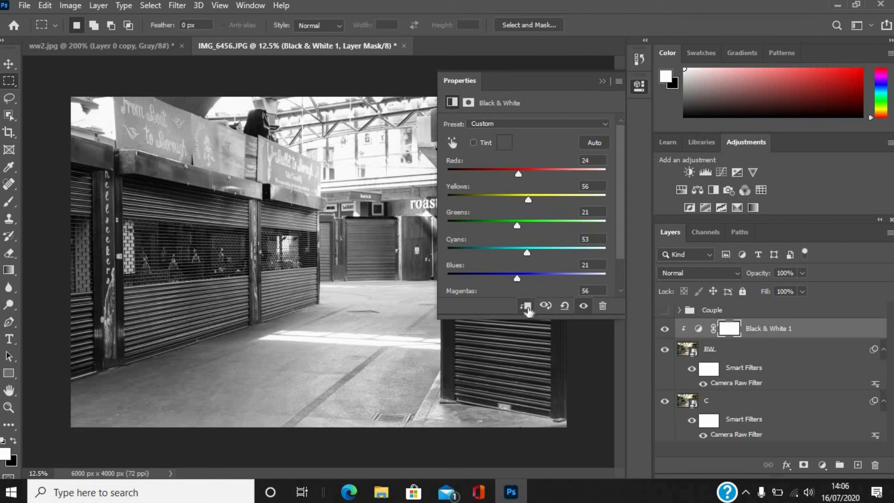
left_click(602, 81)
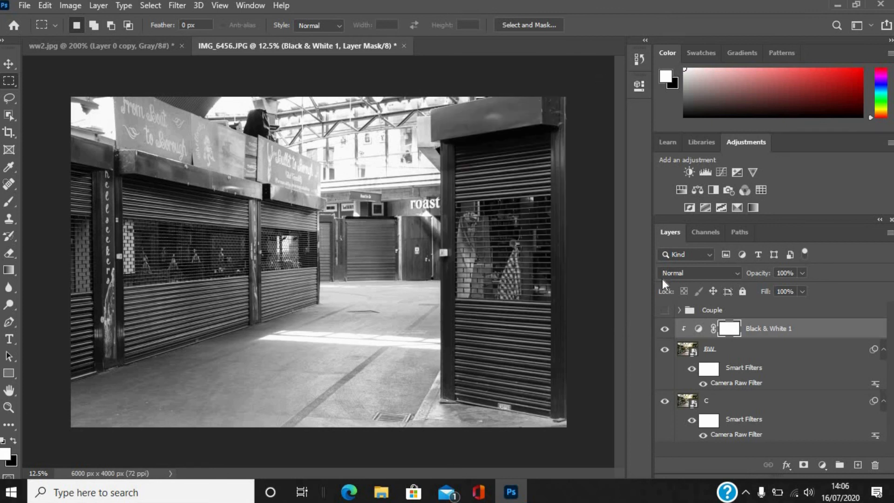
Step: Toggle the BW layer off and on to compare it with the colour version, and activate the Gradient Tool
left_click(665, 350)
left_click(665, 350)
left_click(9, 270)
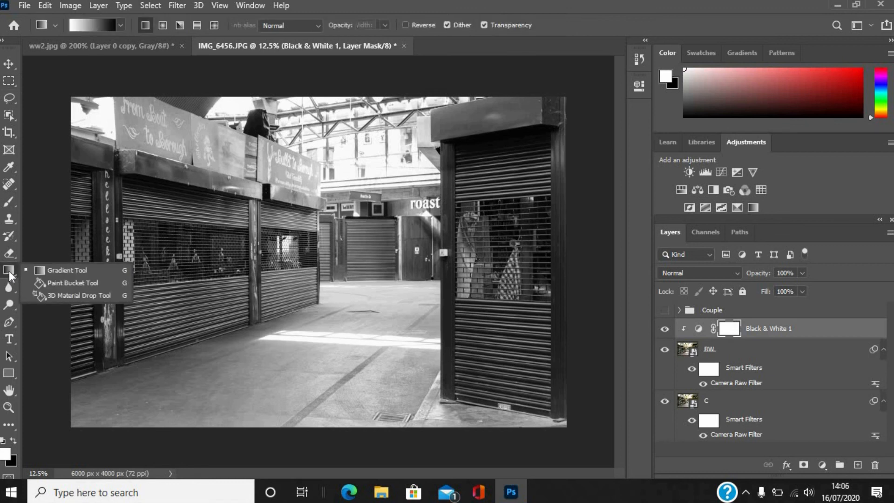
left_click(56, 272)
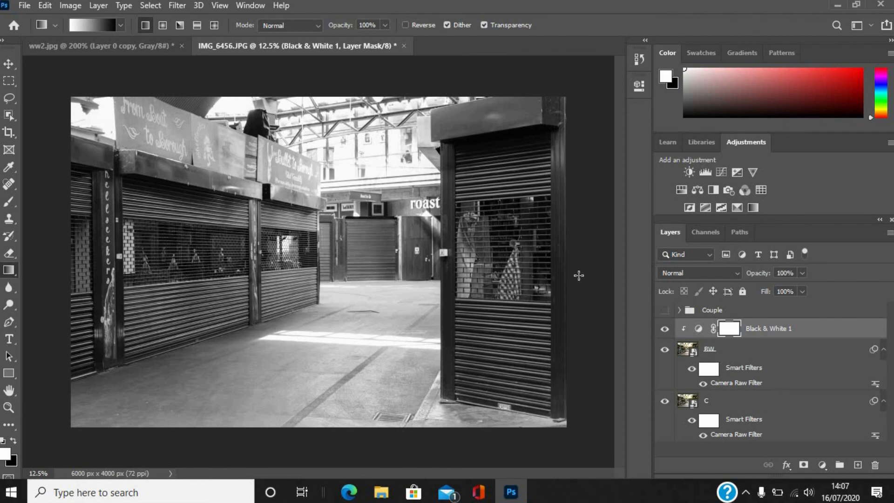
Step: Try a white-to-black gradient on the Black & White mask from the image's right edge to its left edge, and undo it
left_click_drag(579, 275, 285, 279)
left_click_drag(349, 275, 349, 299)
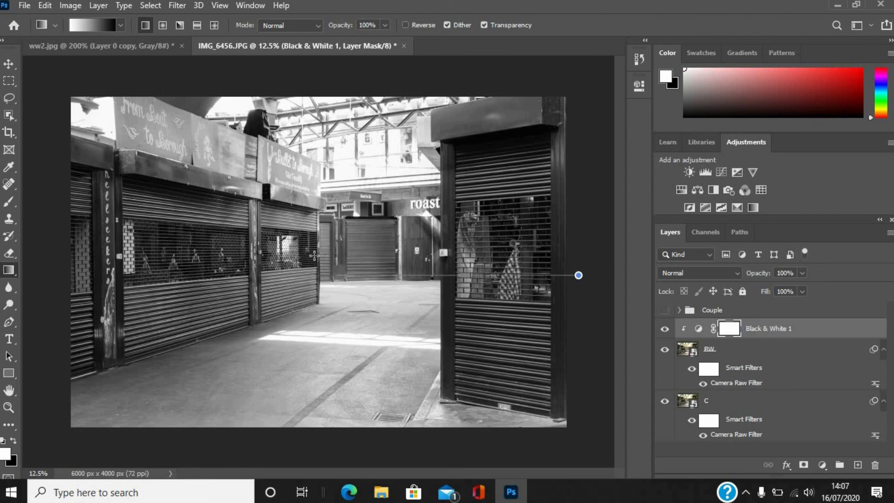
left_click_drag(250, 281, 51, 277)
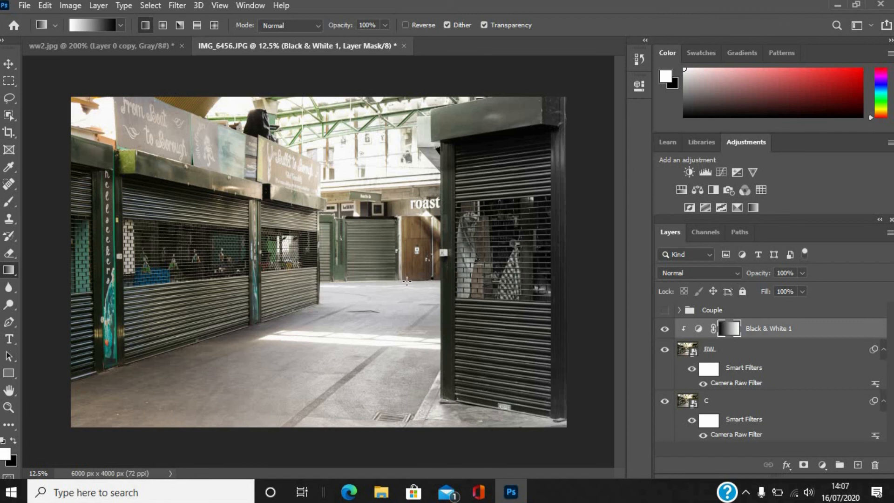
key("ctrl+z")
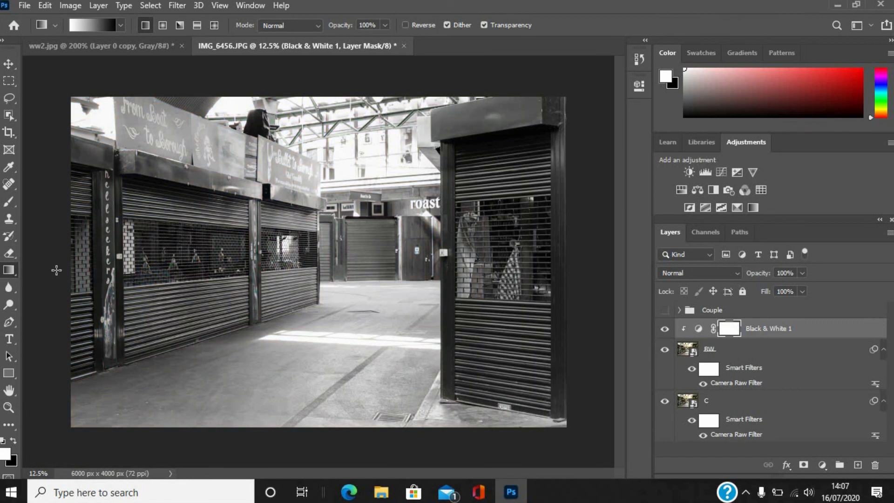
Step: Fill the Black & White mask with a white-to-black gradient from the image's left edge to its right edge, and show the Couple group
left_click_drag(56, 270, 582, 275)
left_click_drag(586, 275, 585, 275)
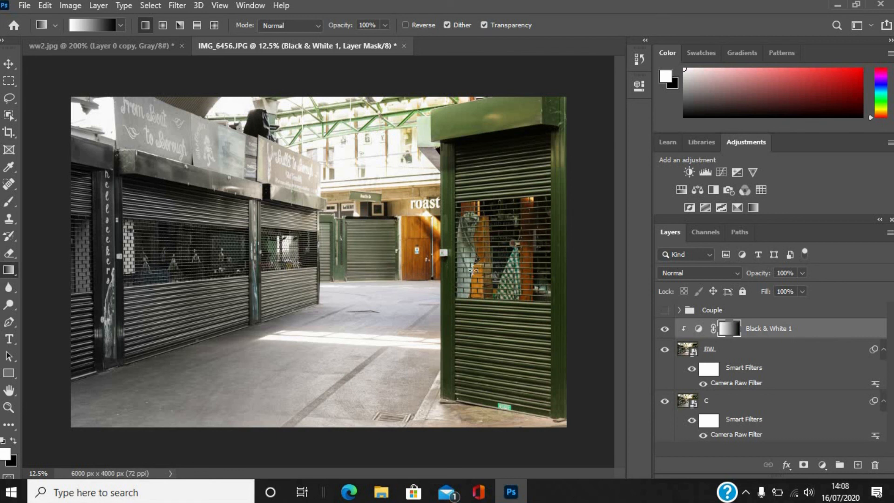
left_click(665, 311)
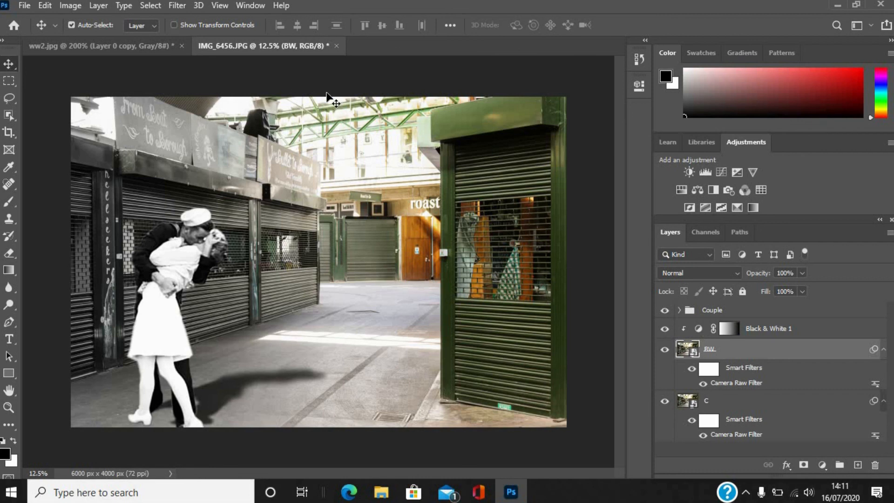
Step: Apply a Gaussian Blur with a 3-pixel radius to the BW layer
left_click(177, 6)
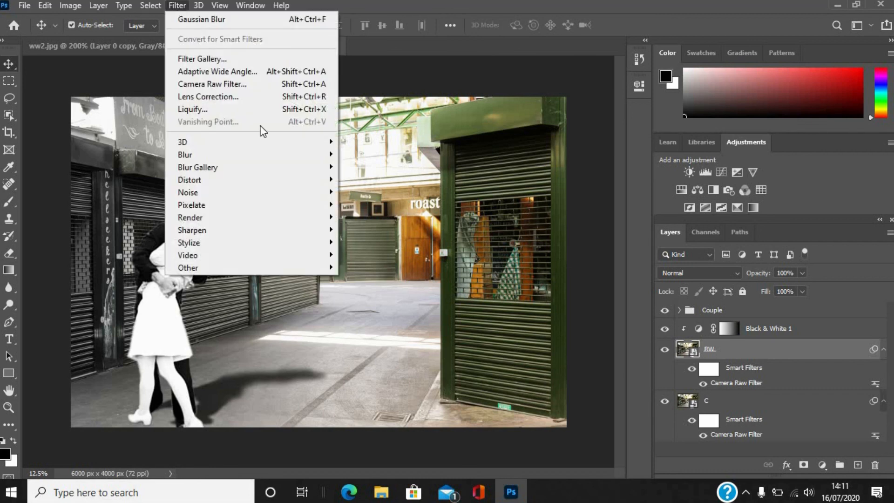
mouse_move(326, 155)
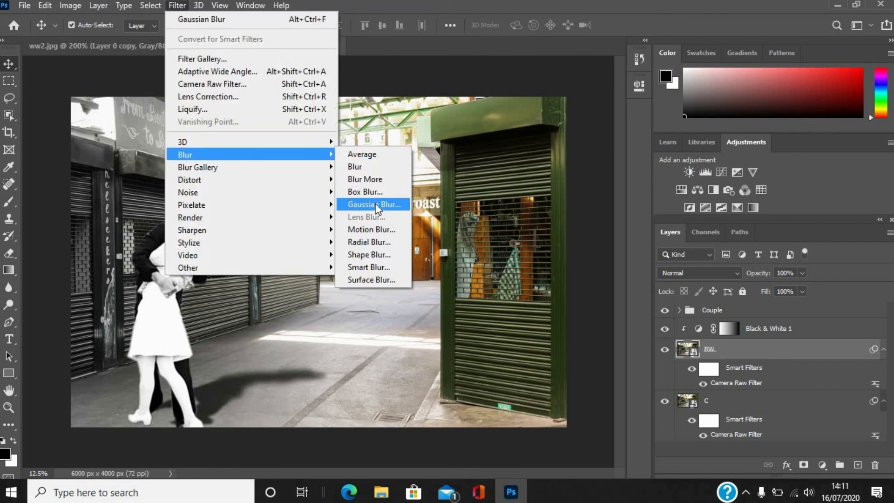
left_click(382, 201)
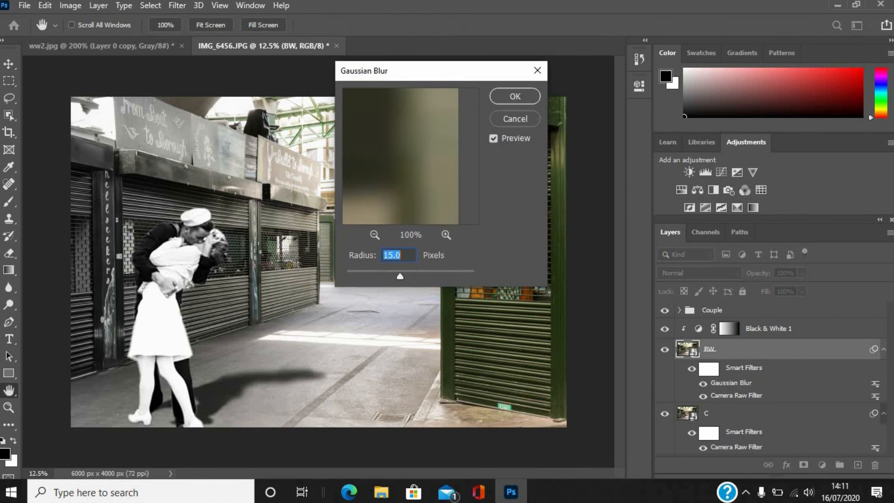
type("5")
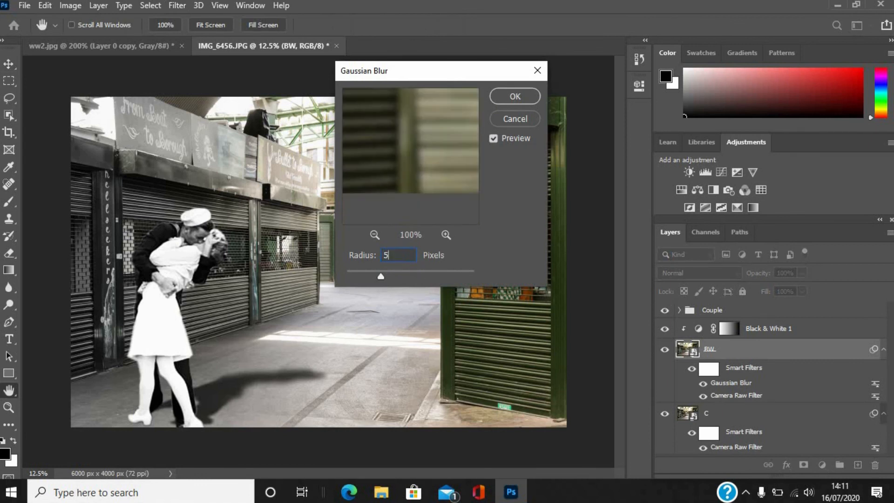
key("BackSpace")
type("3")
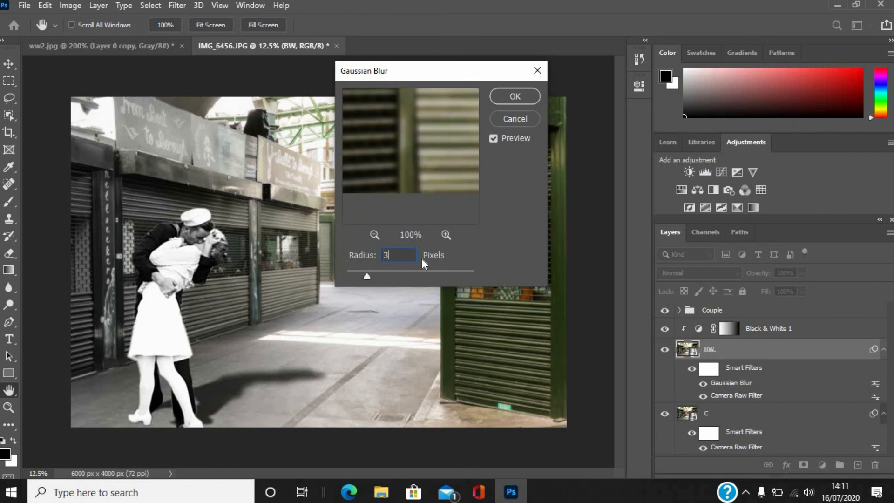
left_click(502, 96)
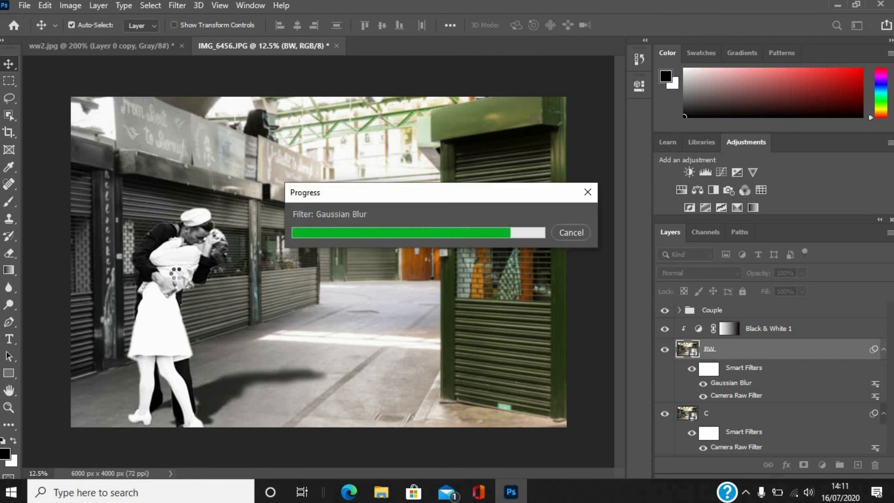
Step: Add a layer mask to the BW layer and fill it with a white-to-black gradient from the image's left edge to its right edge
key("g")
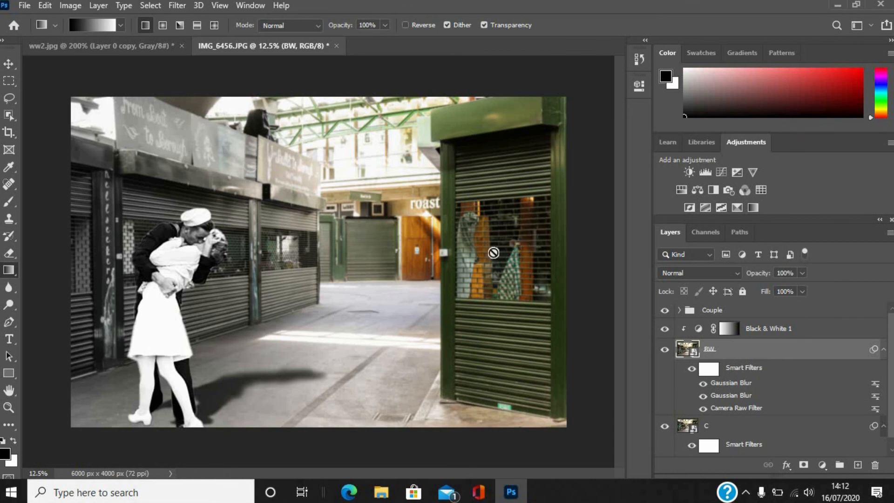
left_click(804, 465)
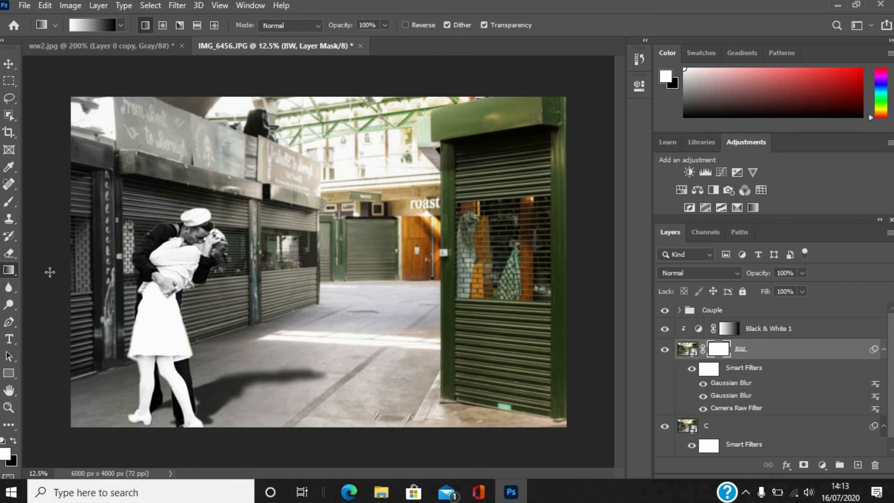
left_click_drag(55, 268, 585, 267)
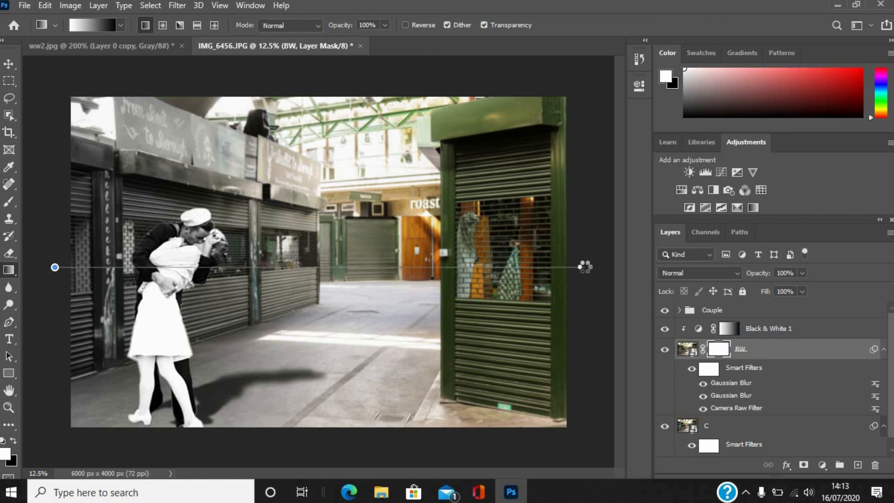